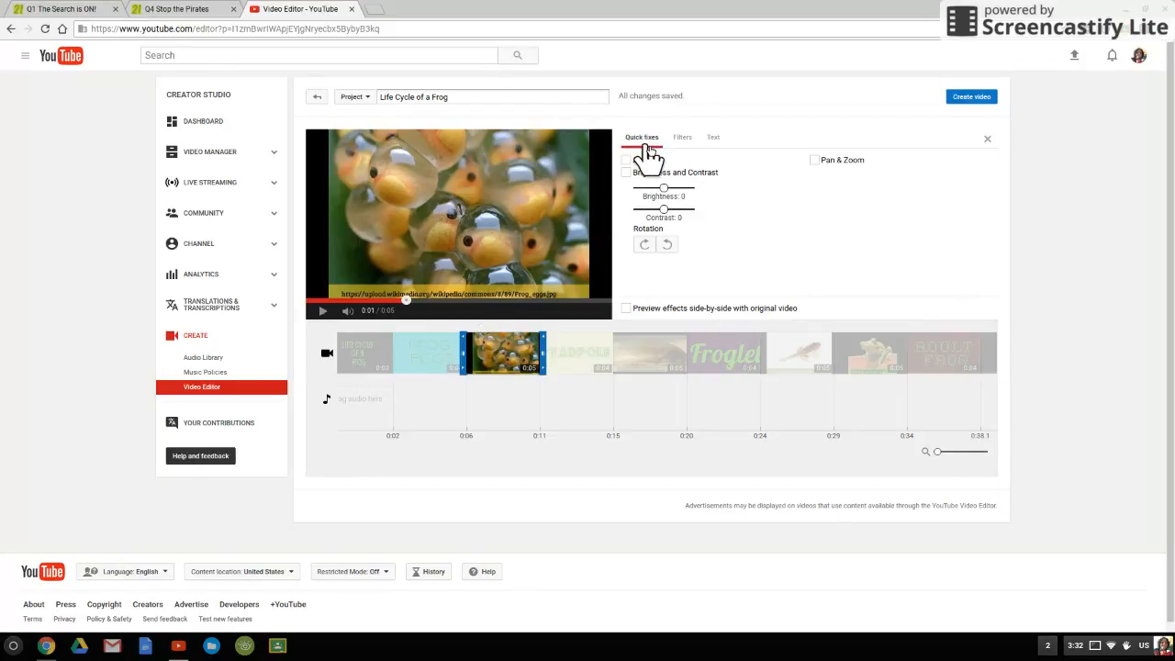
Turn on the Pan & Zoom effect for the frog eggs photo and the tadpole photo in the timeline.
click(813, 160)
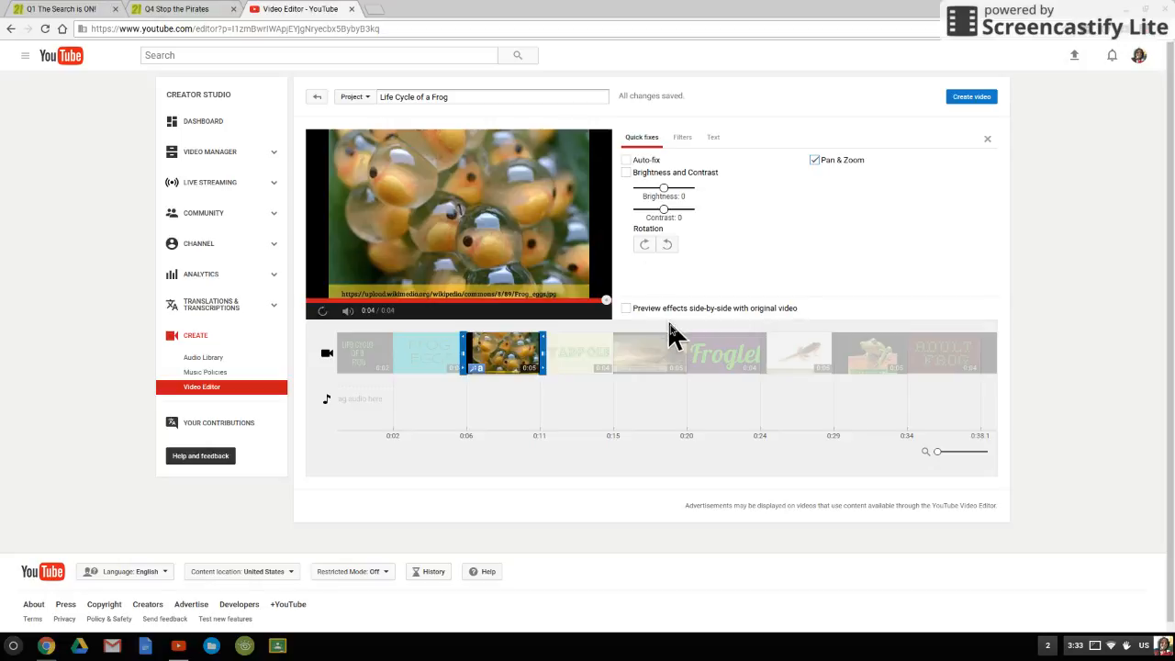
mouse_move(664, 353)
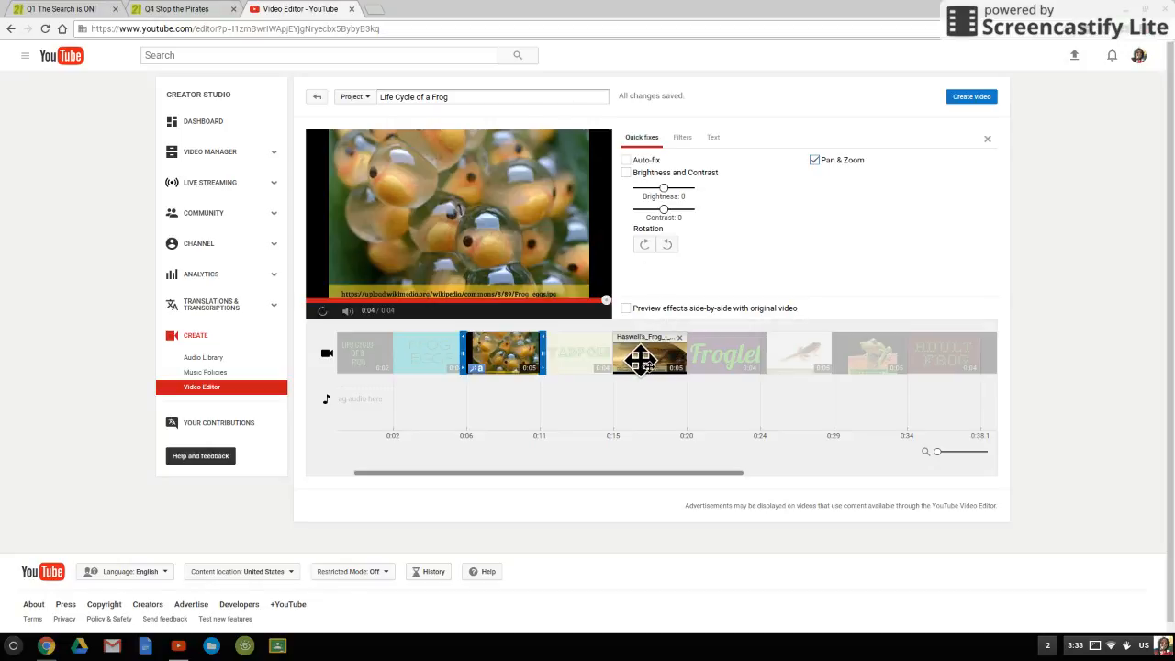
click(642, 360)
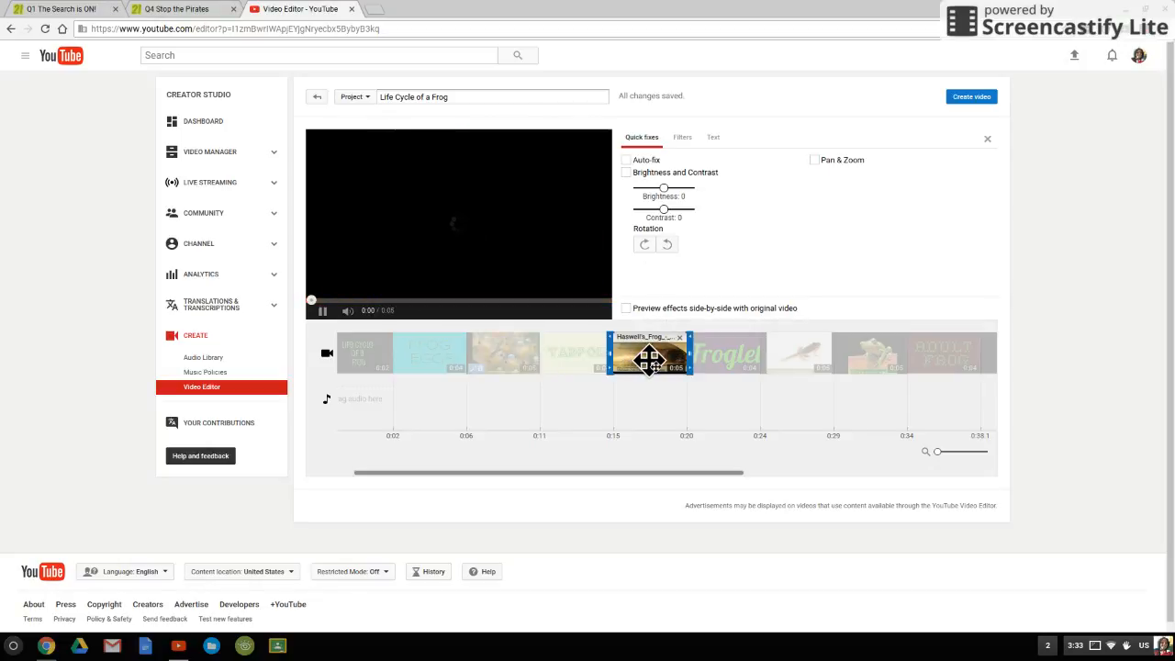
click(815, 160)
Apply the Thermal filter to the tadpole photo.
click(687, 139)
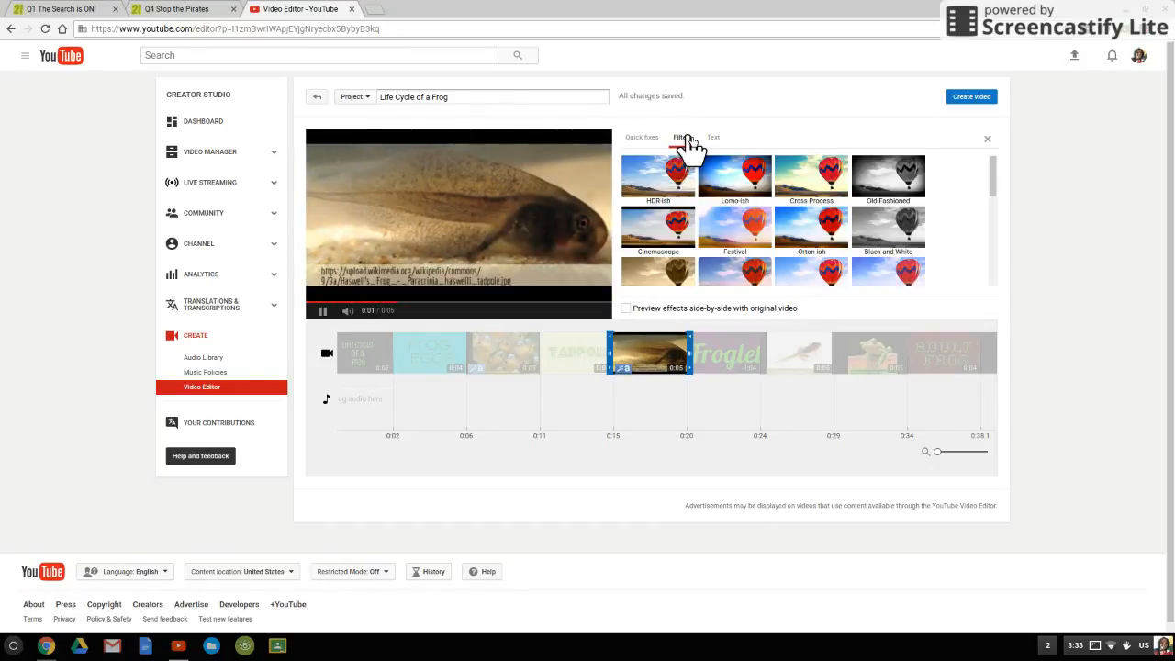
scroll(997, 205, down, 3)
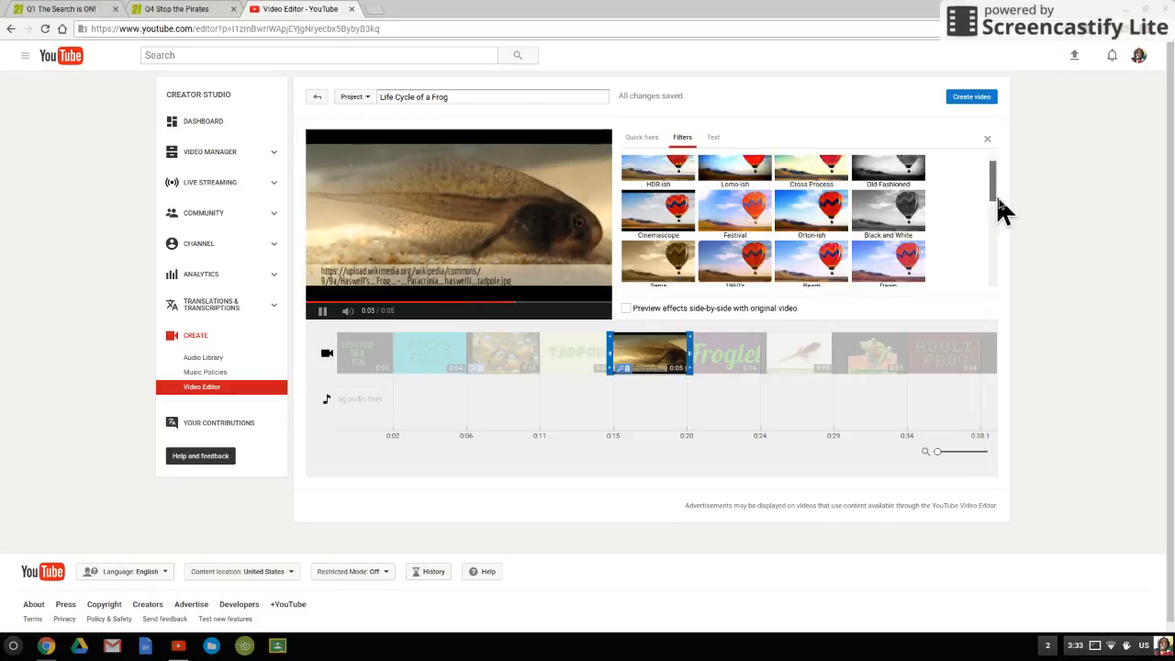
drag(999, 231, 996, 272)
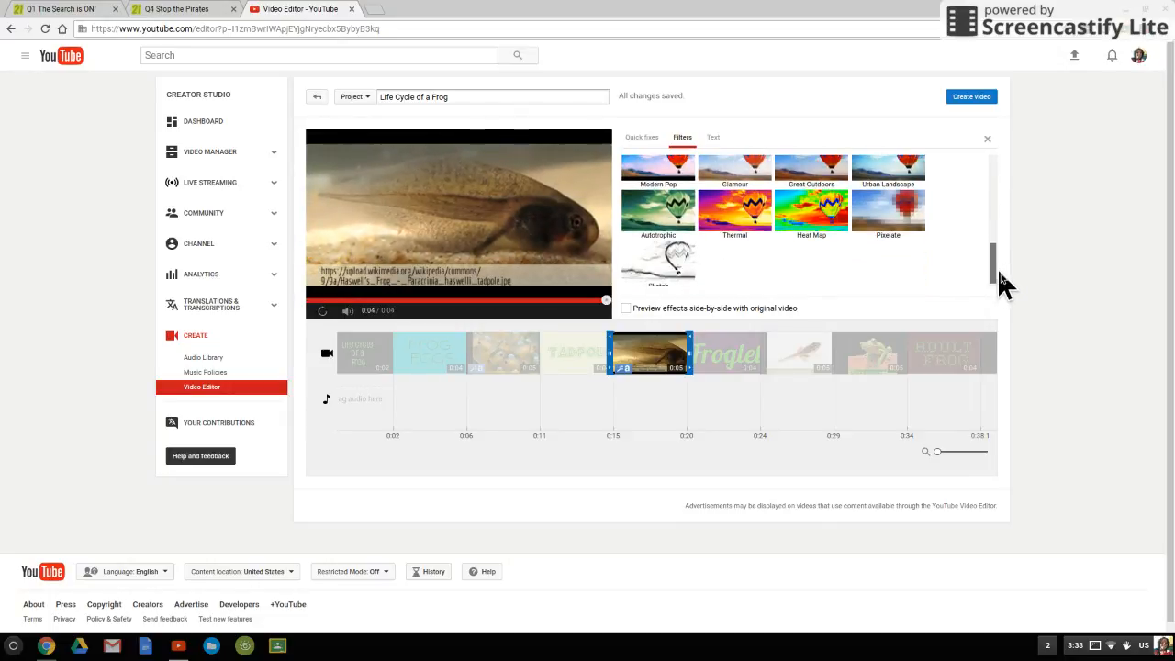
mouse_move(1001, 276)
mouse_down()
mouse_move(988, 226)
mouse_move(988, 261)
mouse_up()
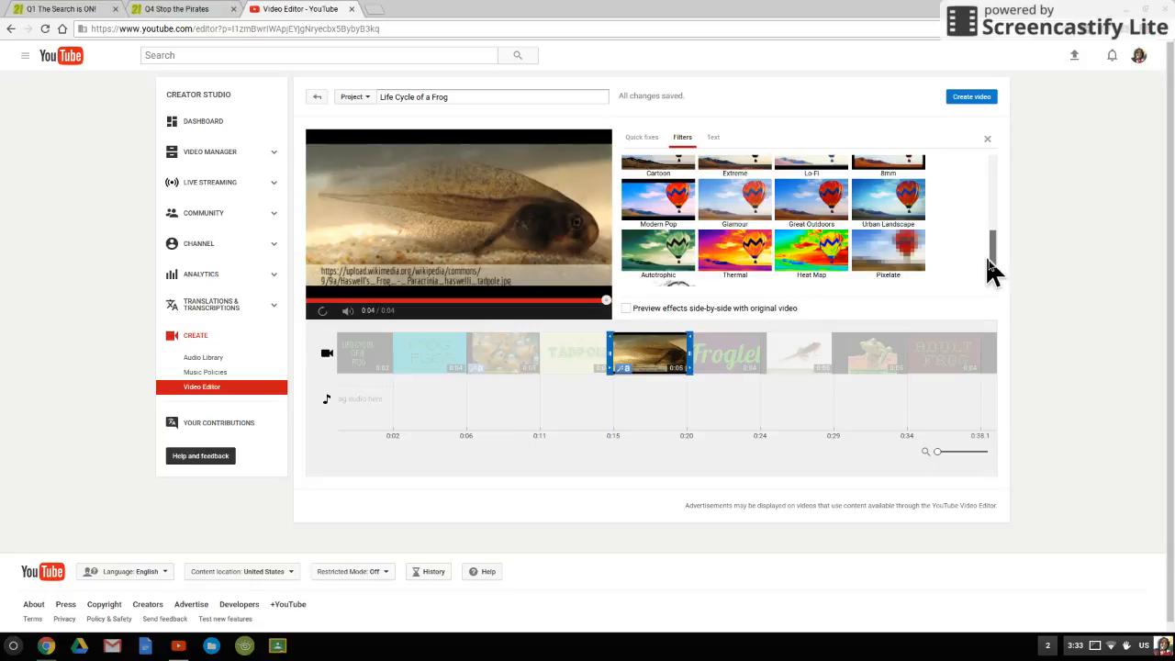
click(735, 257)
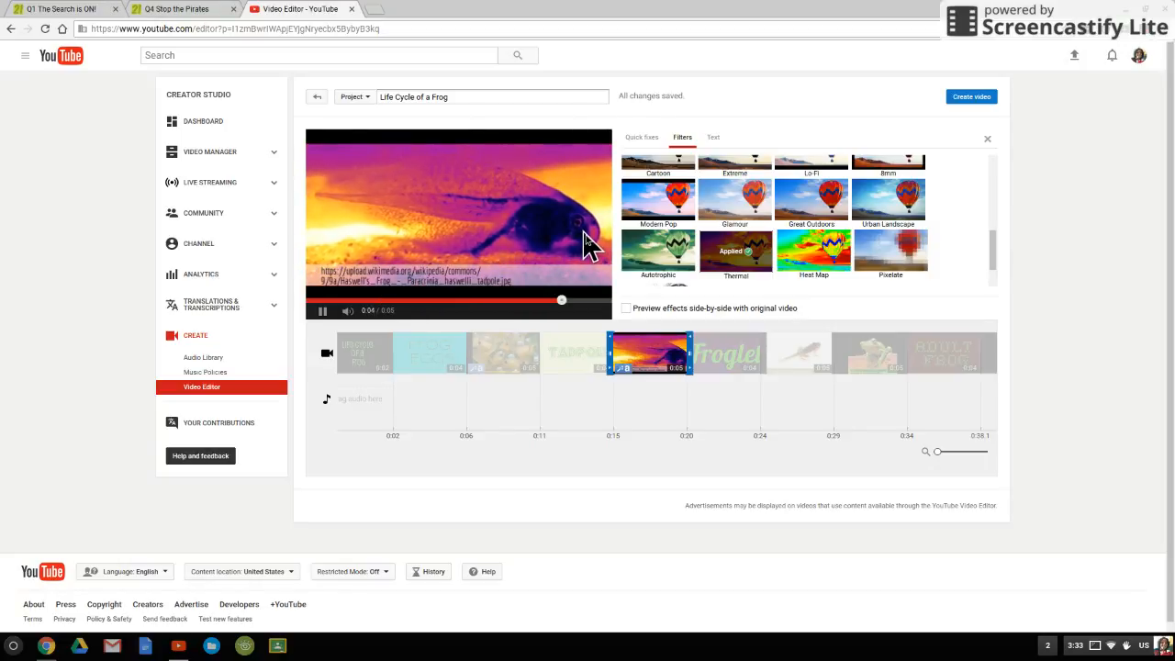
Turn on Pan & Zoom for the froglet photo and display the filters available for it.
drag(799, 345, 804, 359)
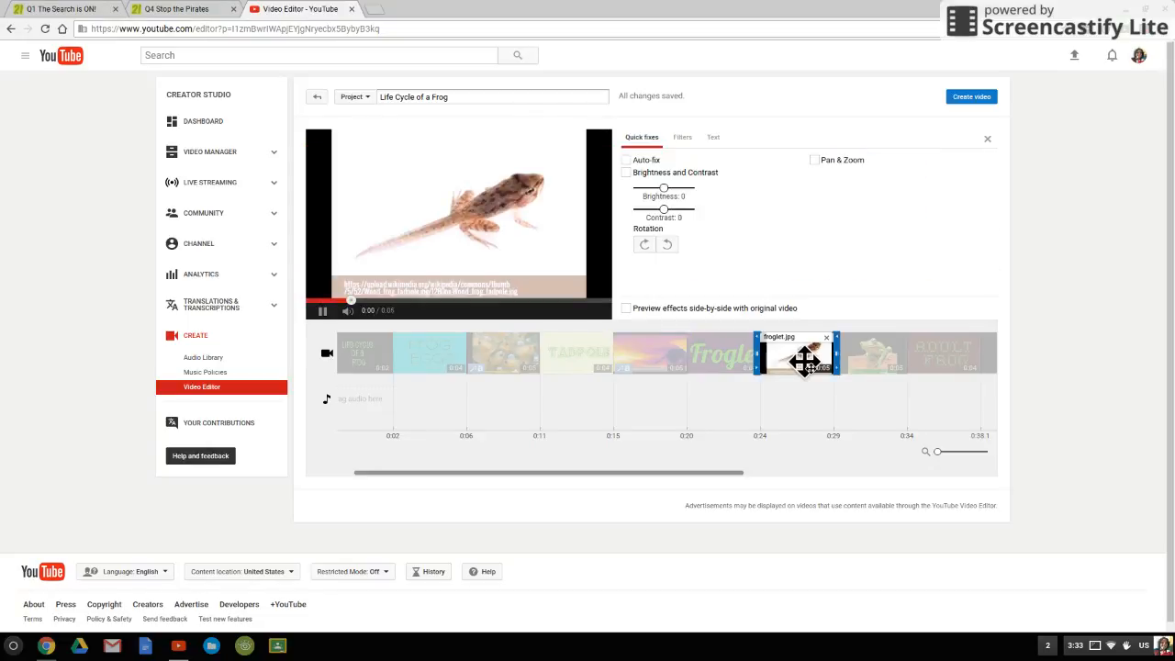
click(816, 161)
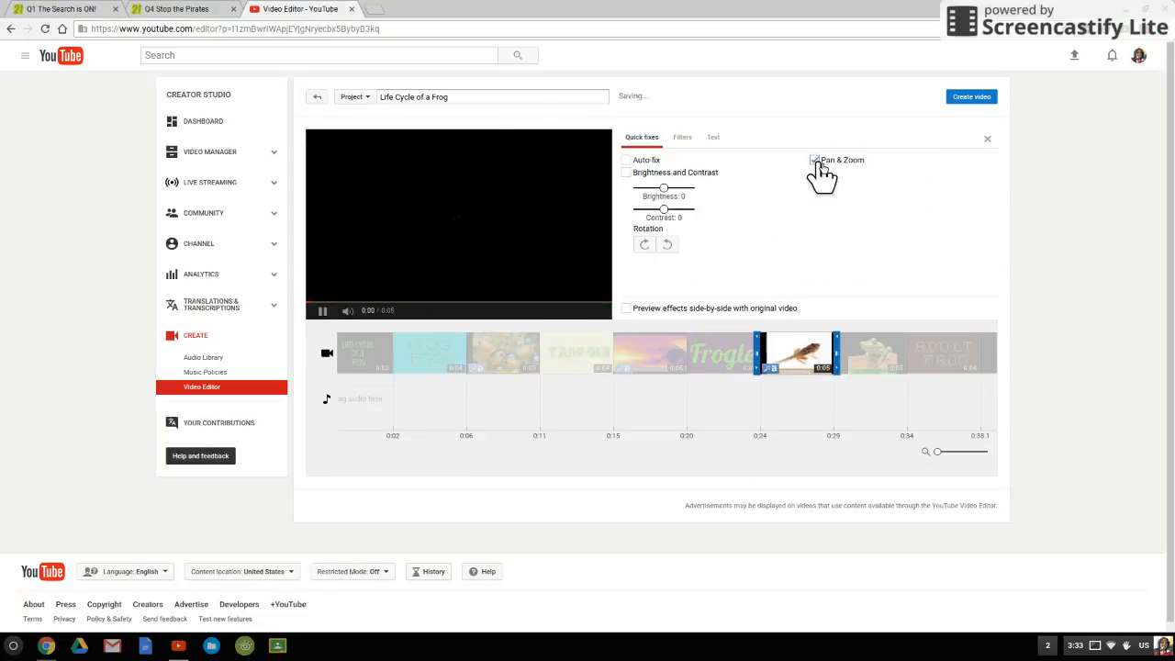
click(684, 140)
drag(993, 256, 991, 195)
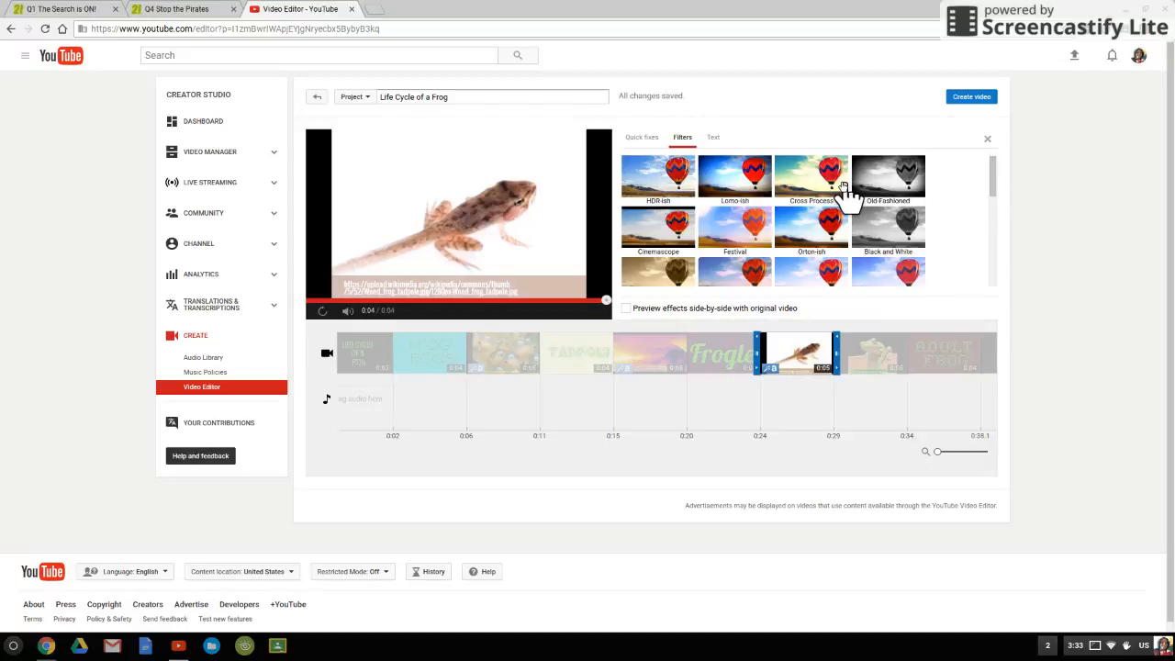
Try the Cinemascope and Festival filters on the froglet photo, removing each one again.
click(652, 225)
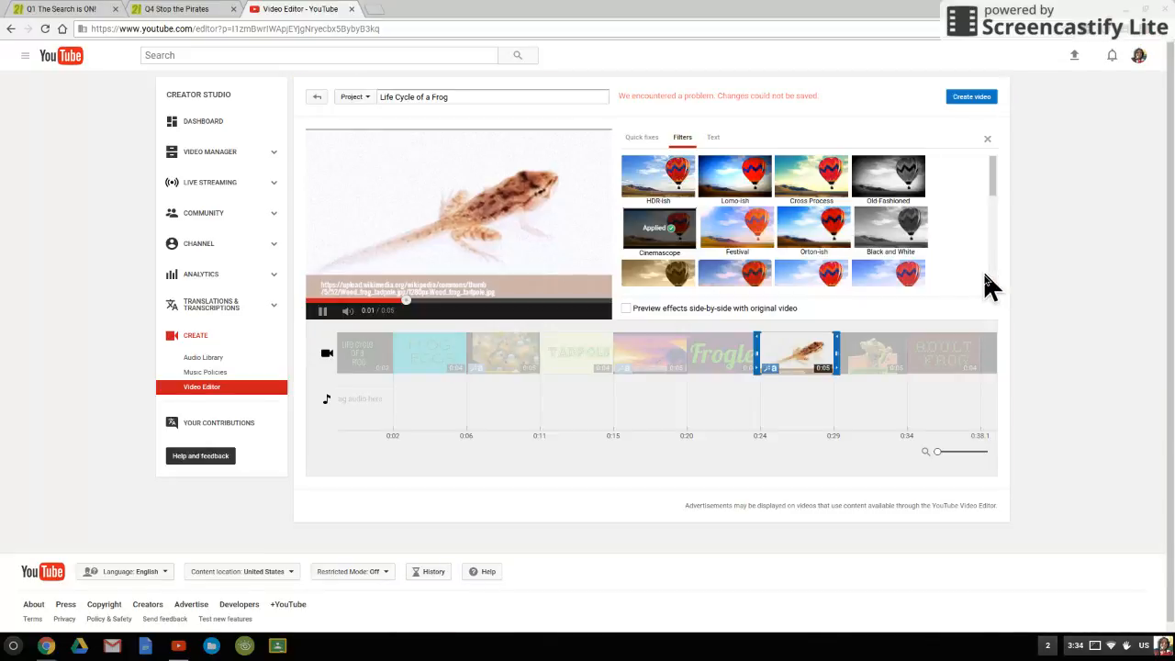
click(673, 237)
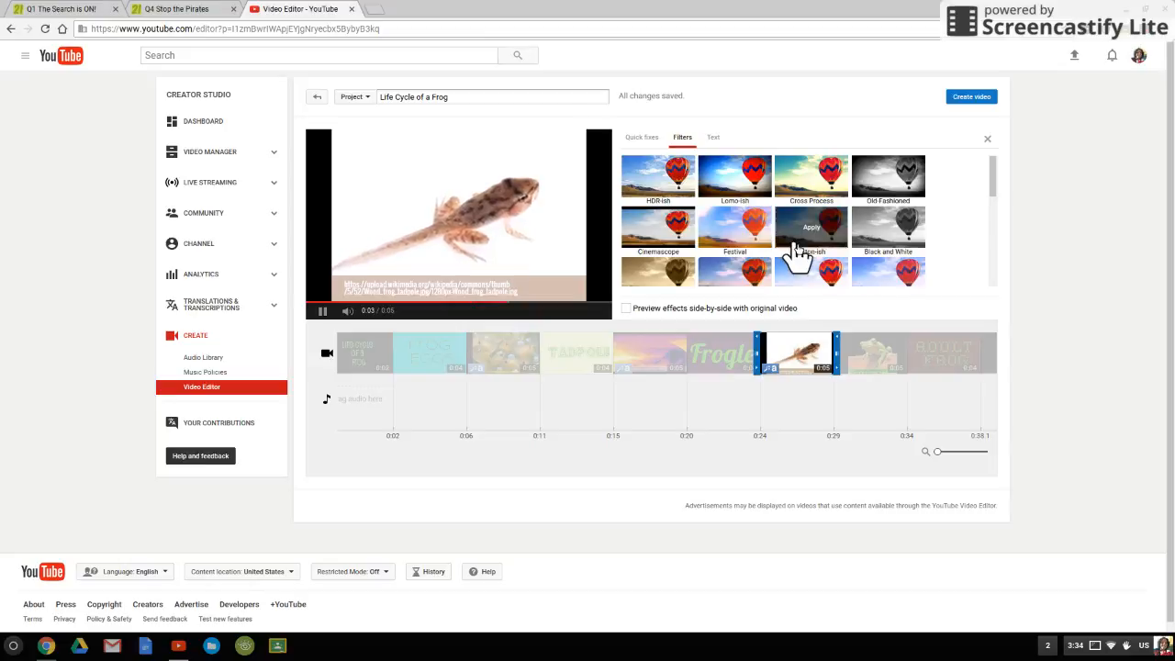
click(736, 229)
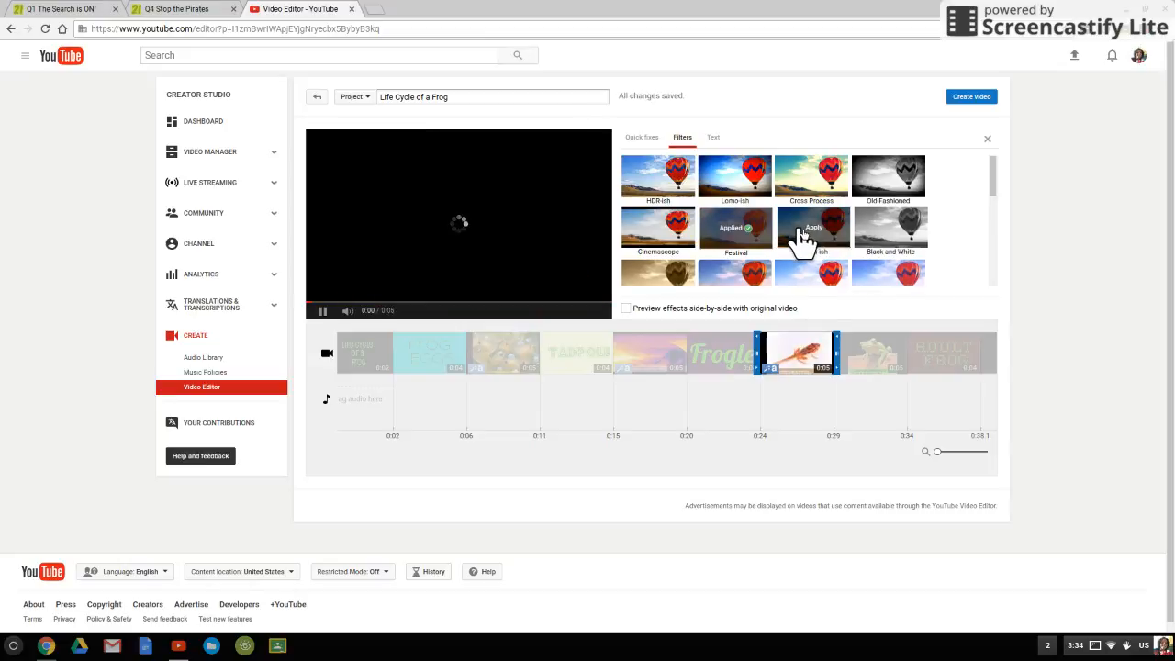
click(752, 236)
Apply the Memory Lane filter to the froglet photo.
scroll(795, 244, down, 1)
scroll(801, 242, down, 1)
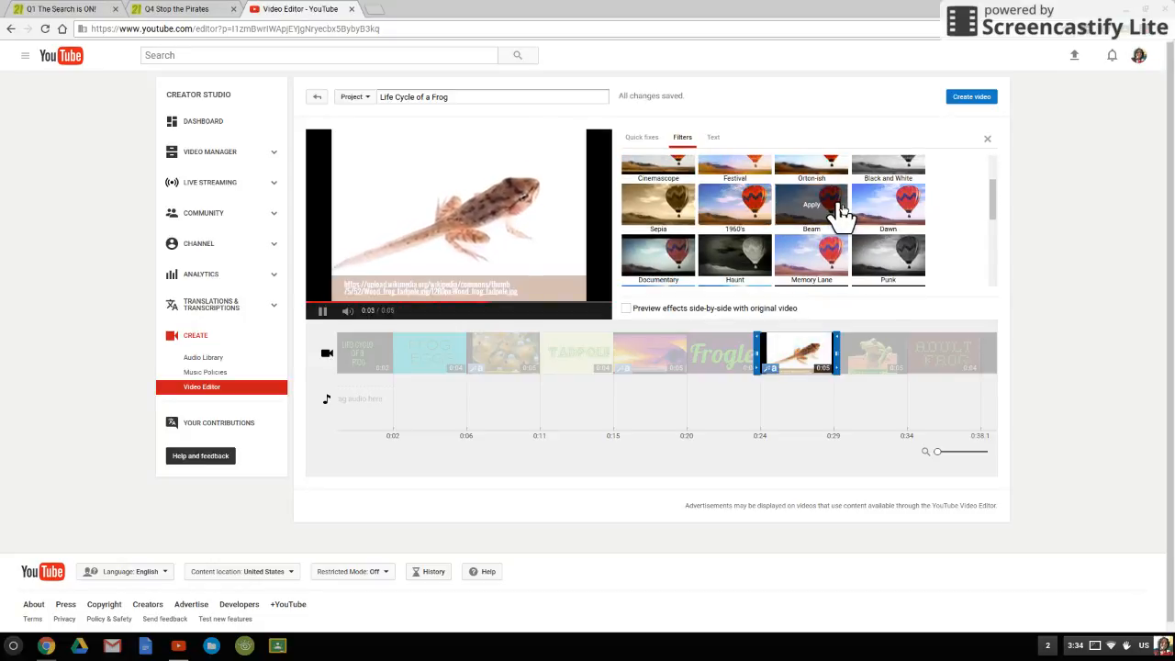
scroll(863, 219, down, 1)
click(824, 240)
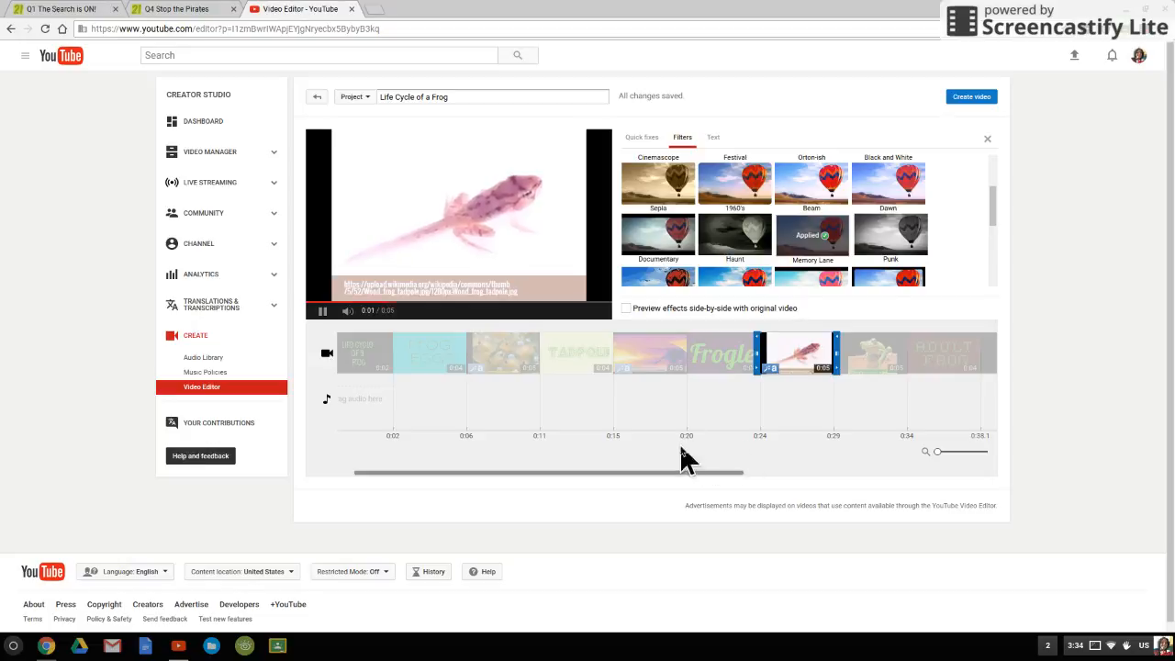
Move the white-lipped tree frog photo after the Adult Frog title and turn on Pan & Zoom for it.
drag(681, 471, 792, 490)
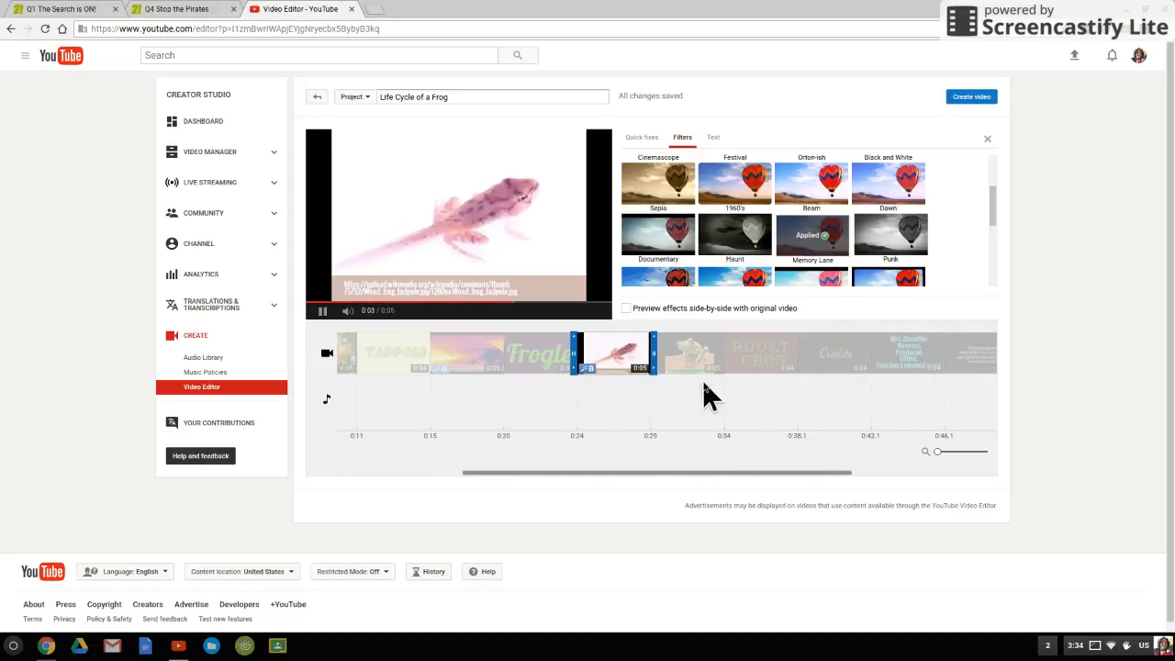
mouse_move(683, 361)
drag(684, 360, 792, 351)
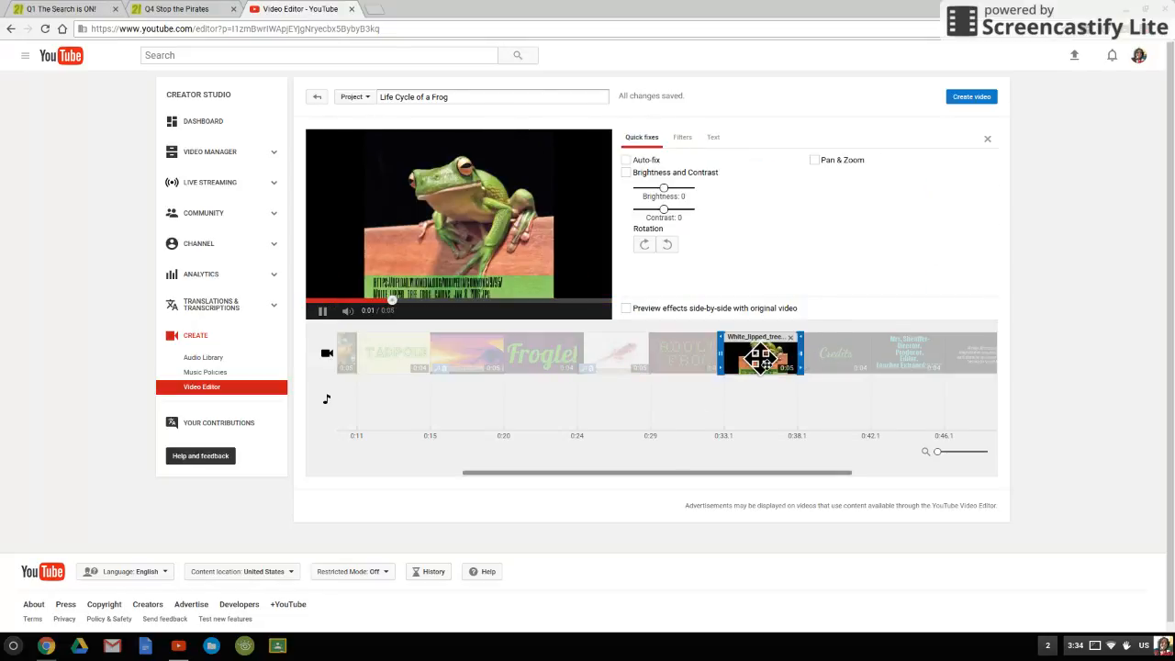
click(814, 161)
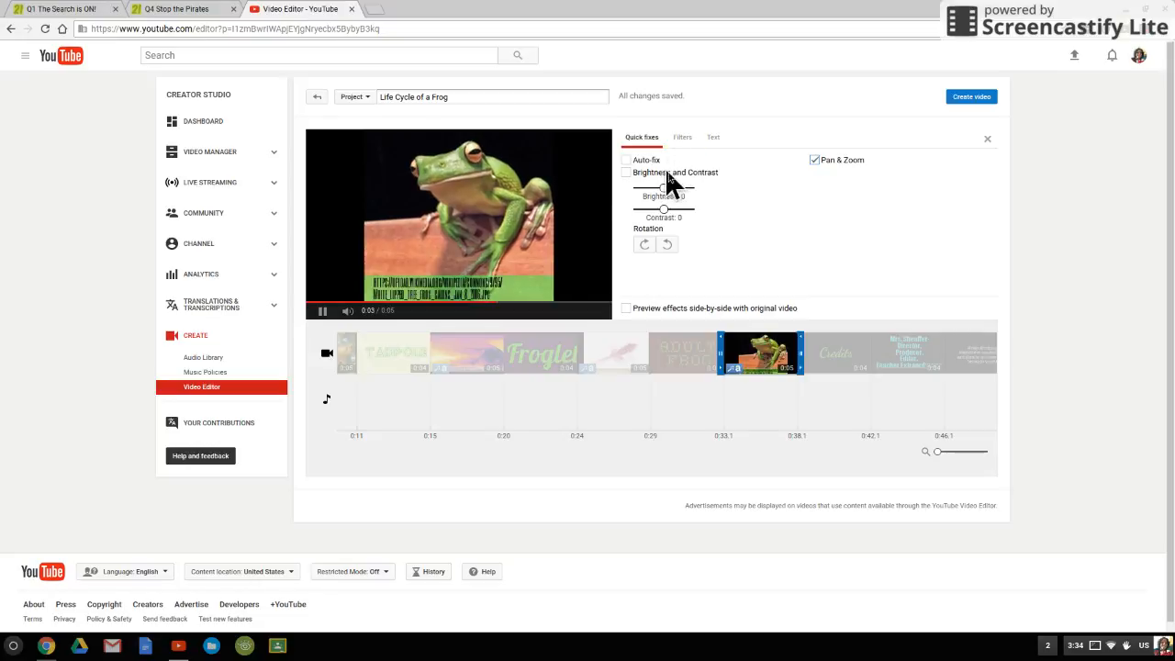
Enable Brightness and Contrast on the tree frog photo with brightness +2 and contrast +3, and close its settings.
click(627, 173)
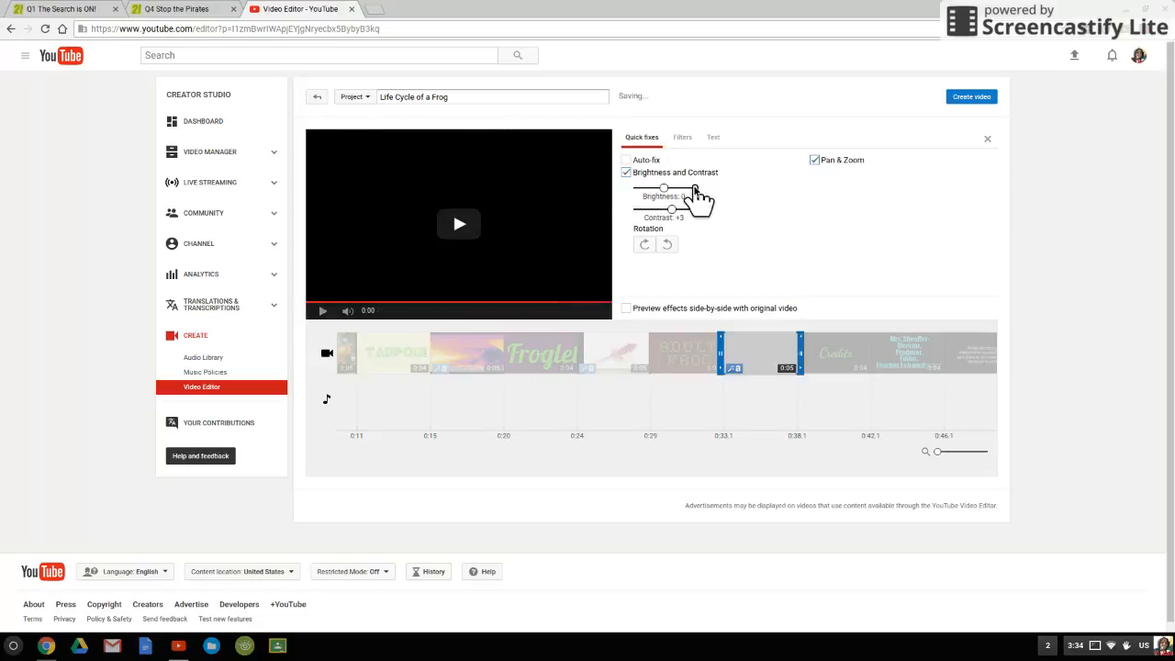
drag(665, 190, 687, 197)
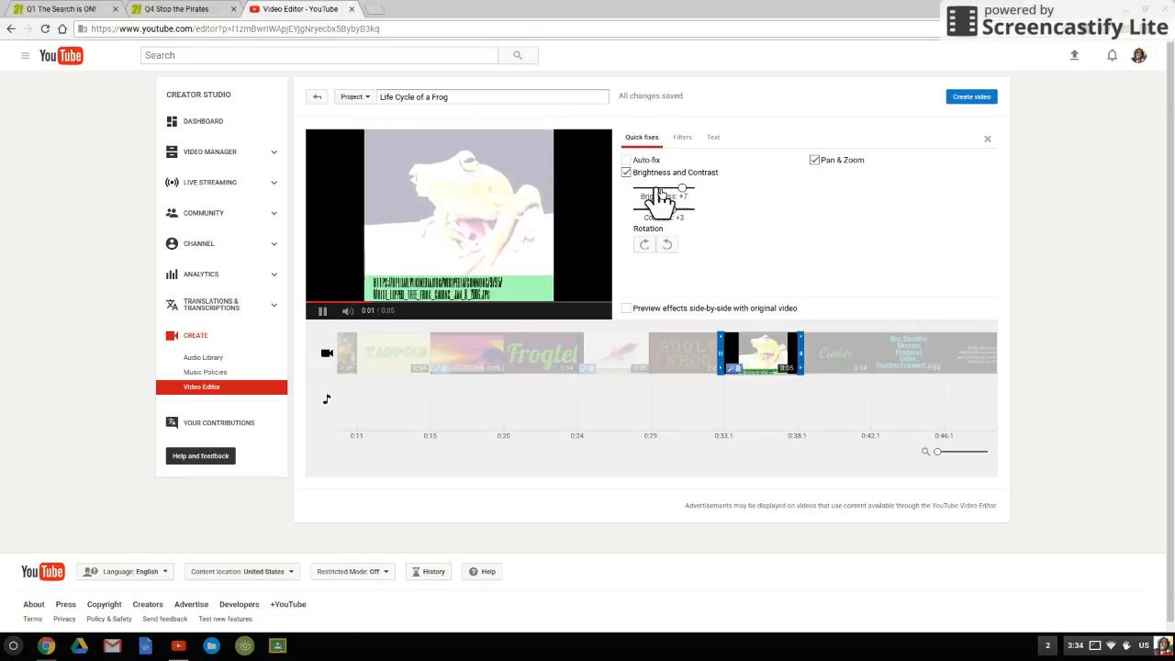
drag(671, 193, 653, 191)
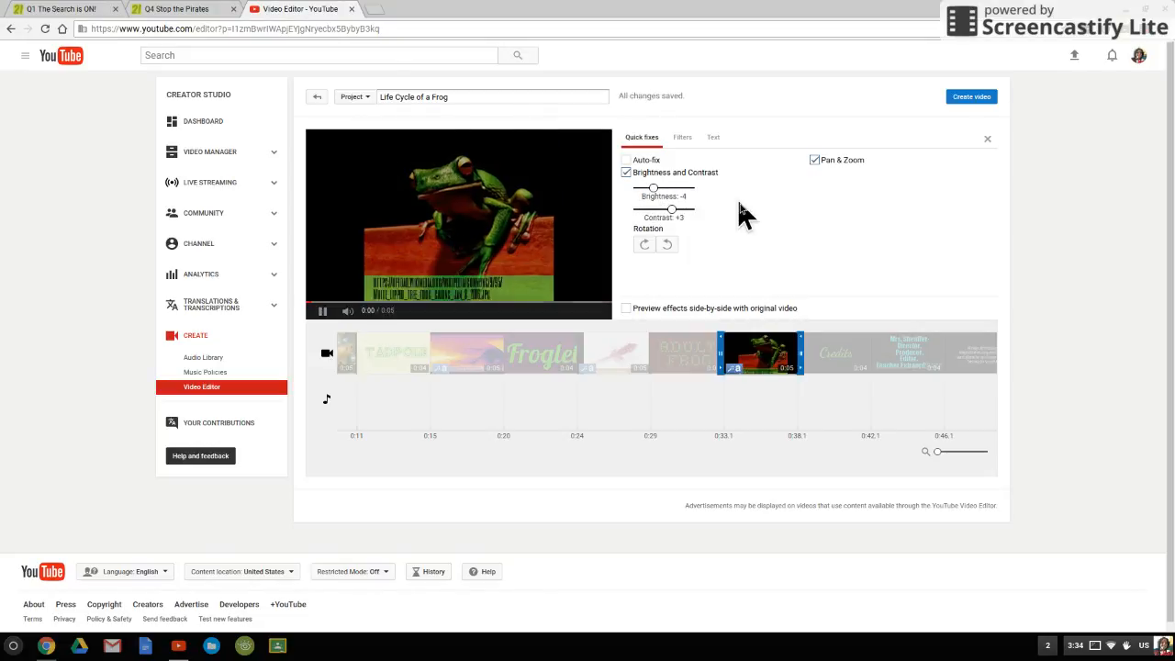
drag(654, 190, 669, 192)
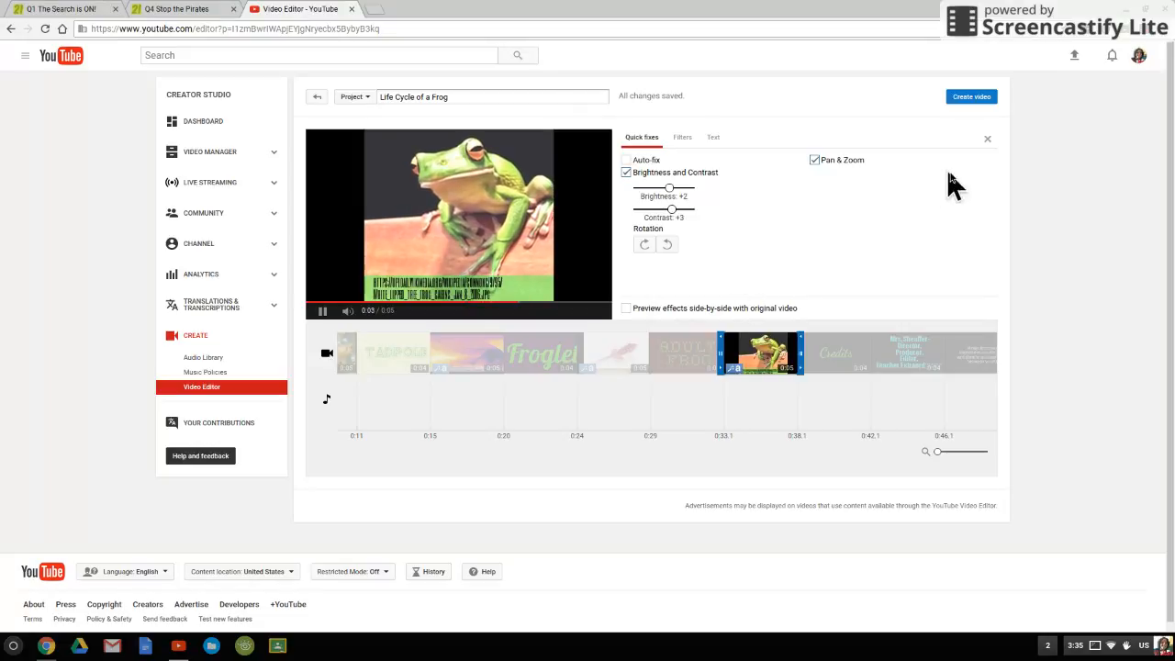
click(986, 142)
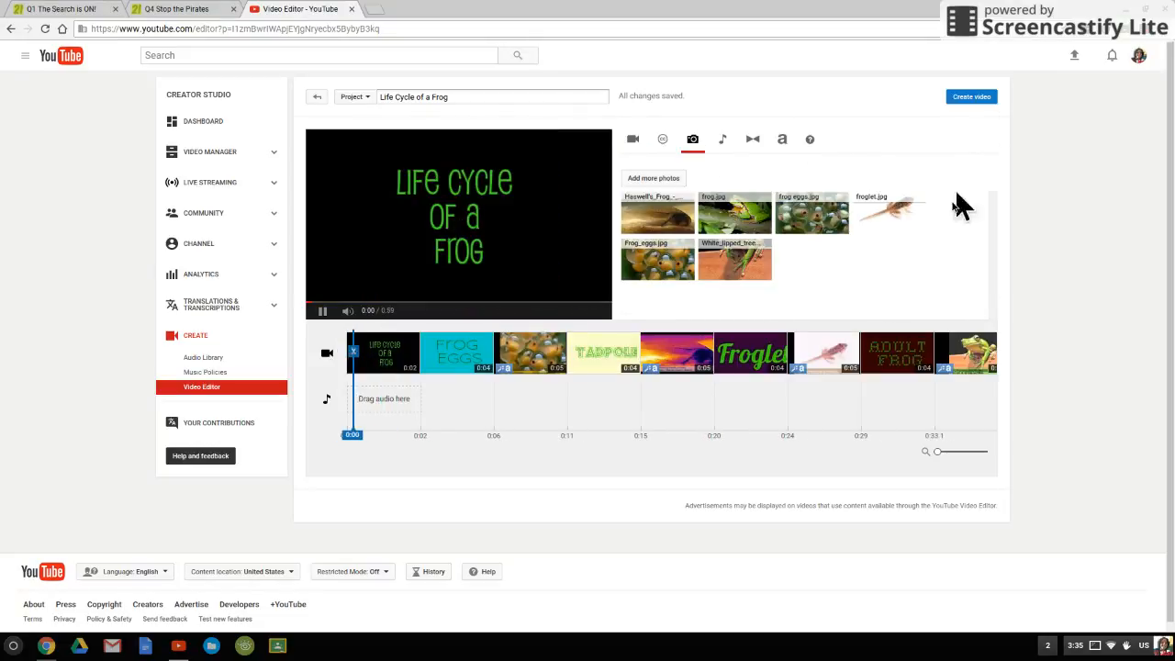
Add a Checkerboard transition between the Frog Eggs title and the frog eggs photo.
click(758, 147)
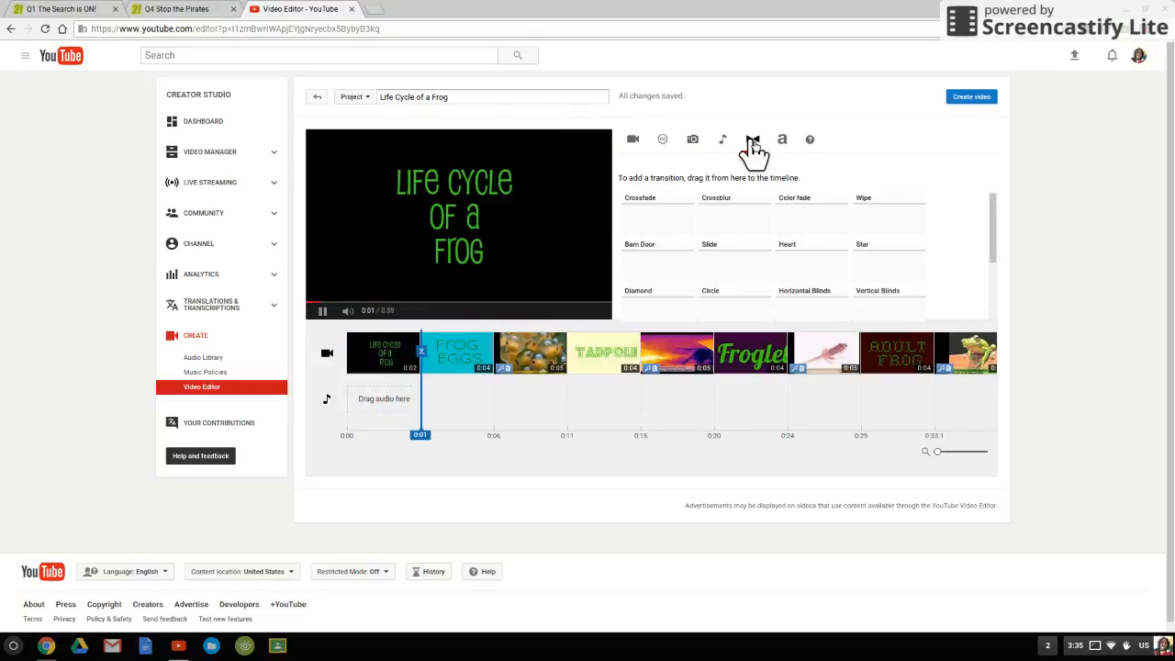
drag(995, 248, 994, 223)
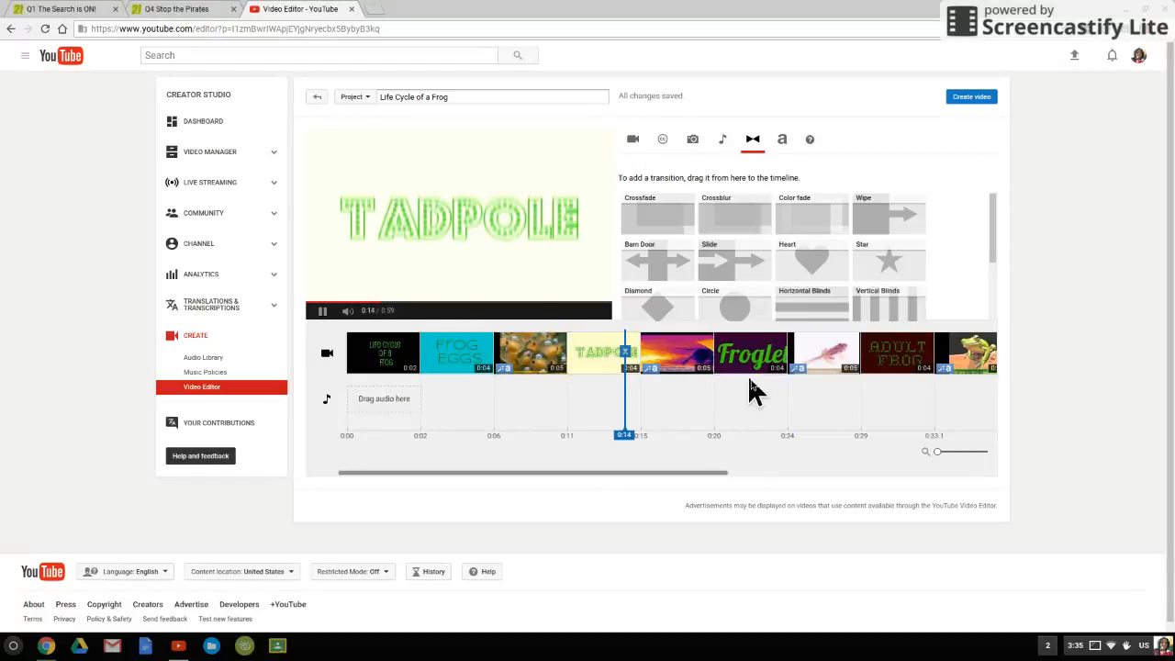
drag(991, 233, 991, 294)
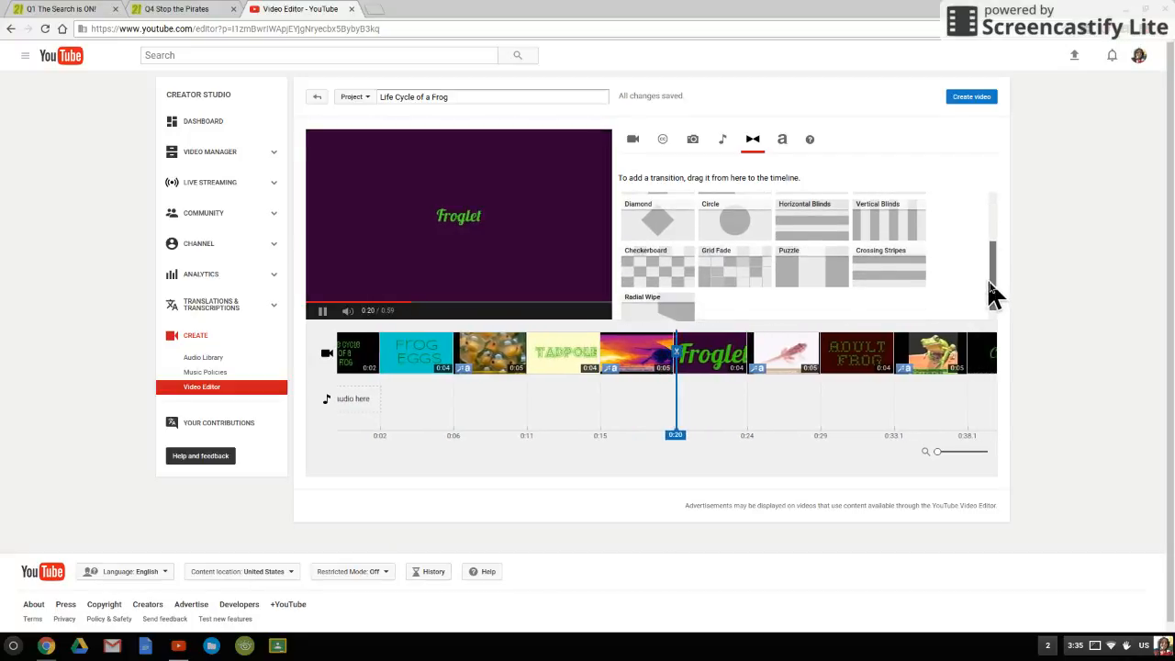
click(322, 310)
drag(651, 260, 406, 353)
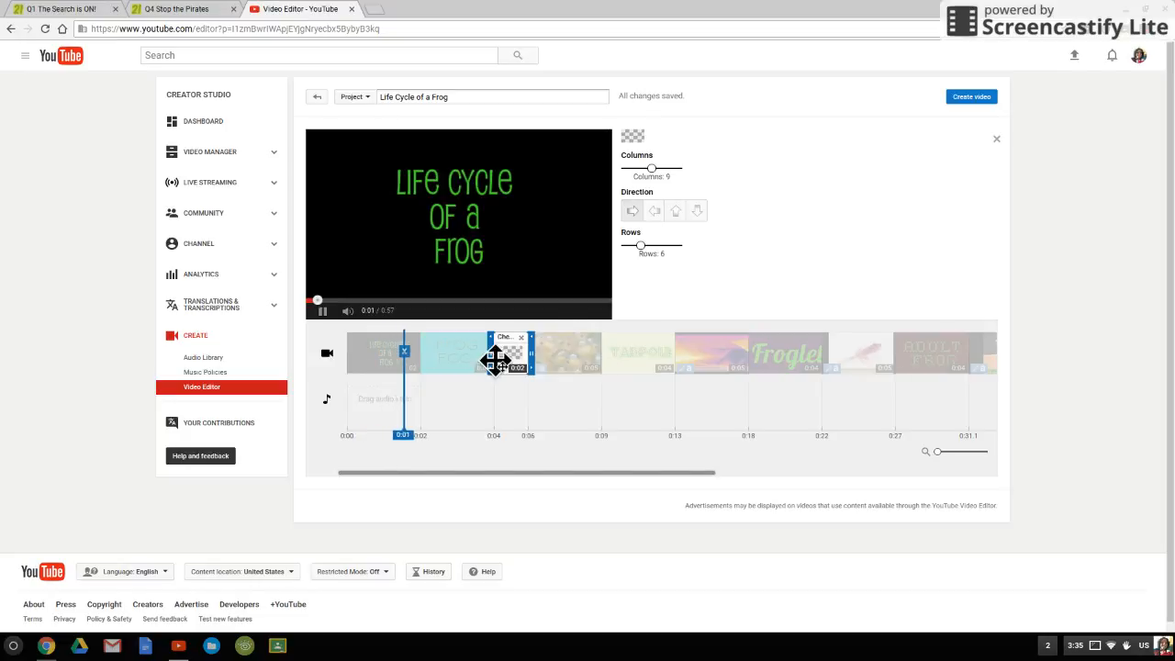
click(998, 144)
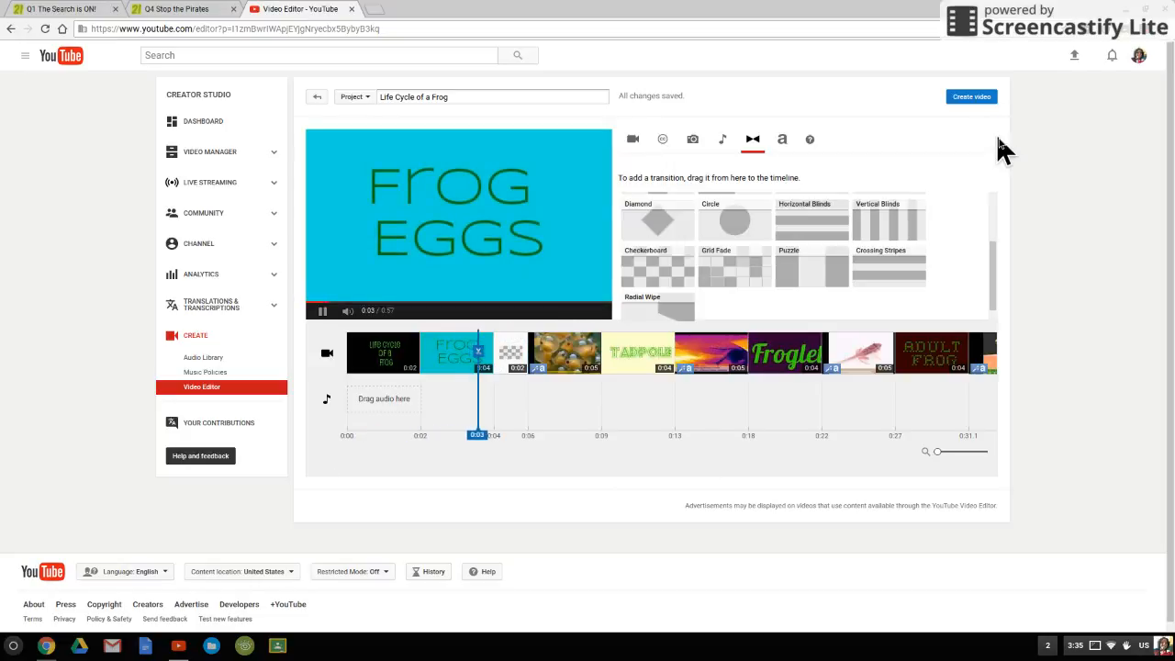
Add a Checkerboard transition between the Life Cycle of a Frog title and the Frog Eggs title.
drag(666, 266, 427, 351)
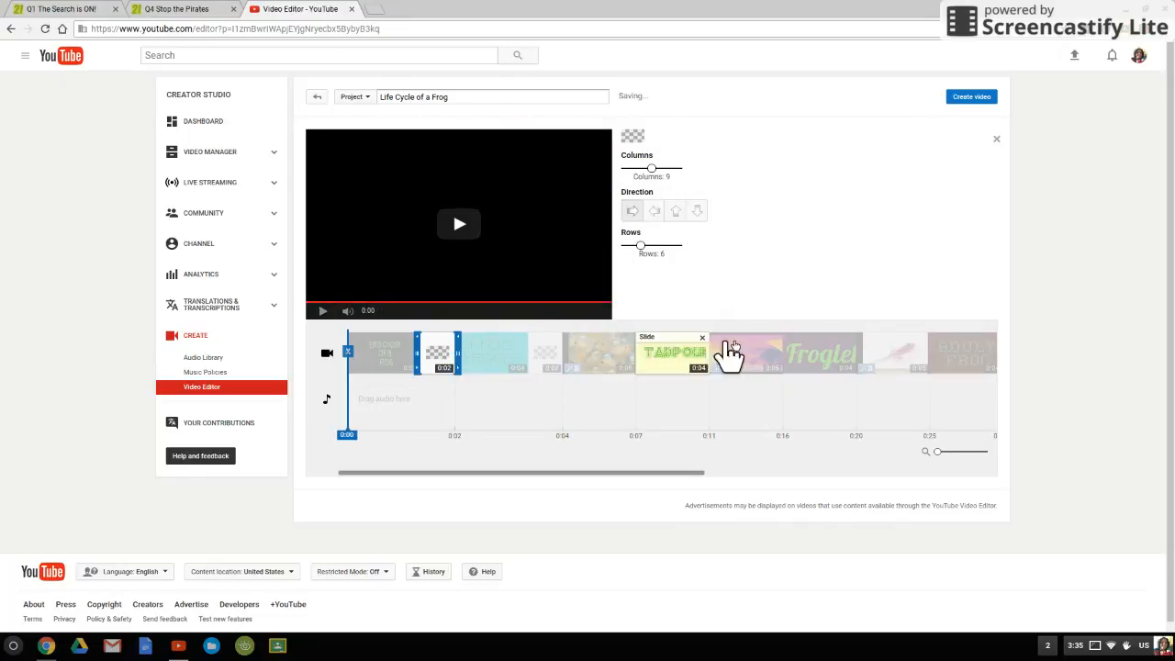
click(435, 398)
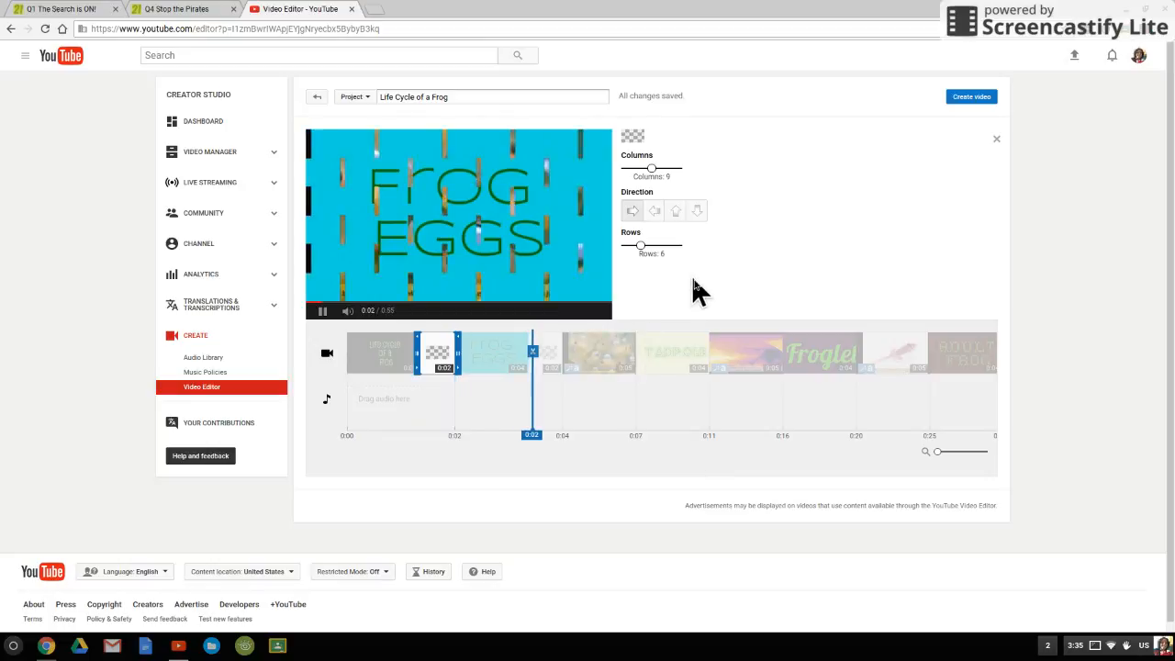
click(995, 140)
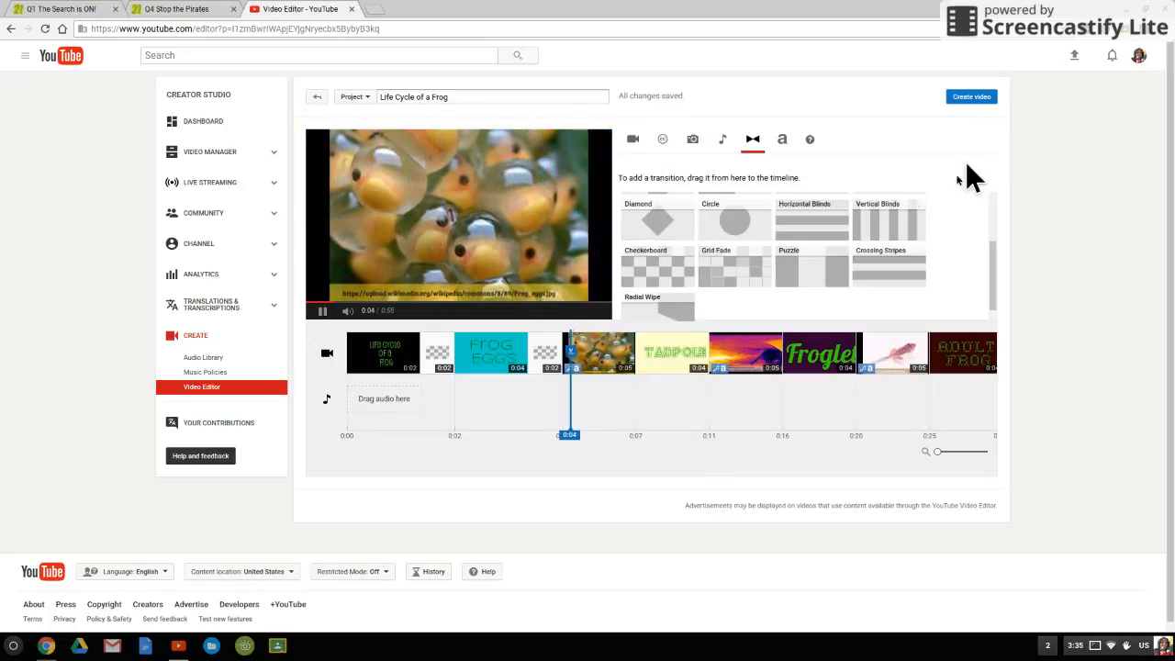
Set the Checkerboard transition before the frog eggs photo to 16 columns and 9 rows, and close its settings.
click(538, 350)
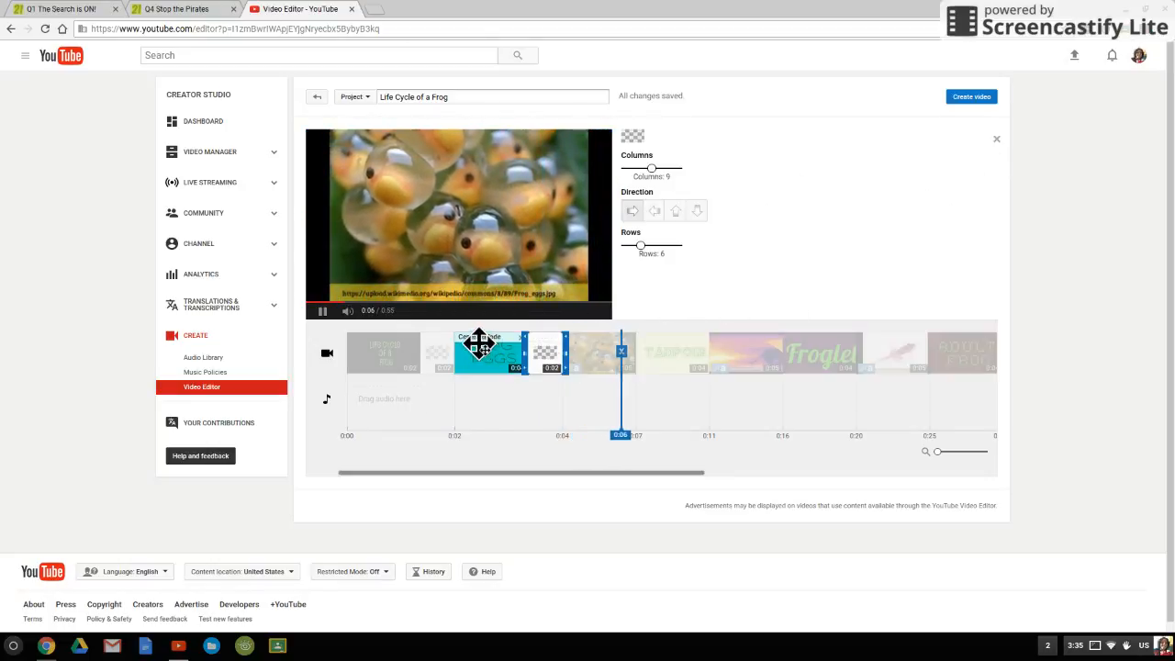
click(322, 311)
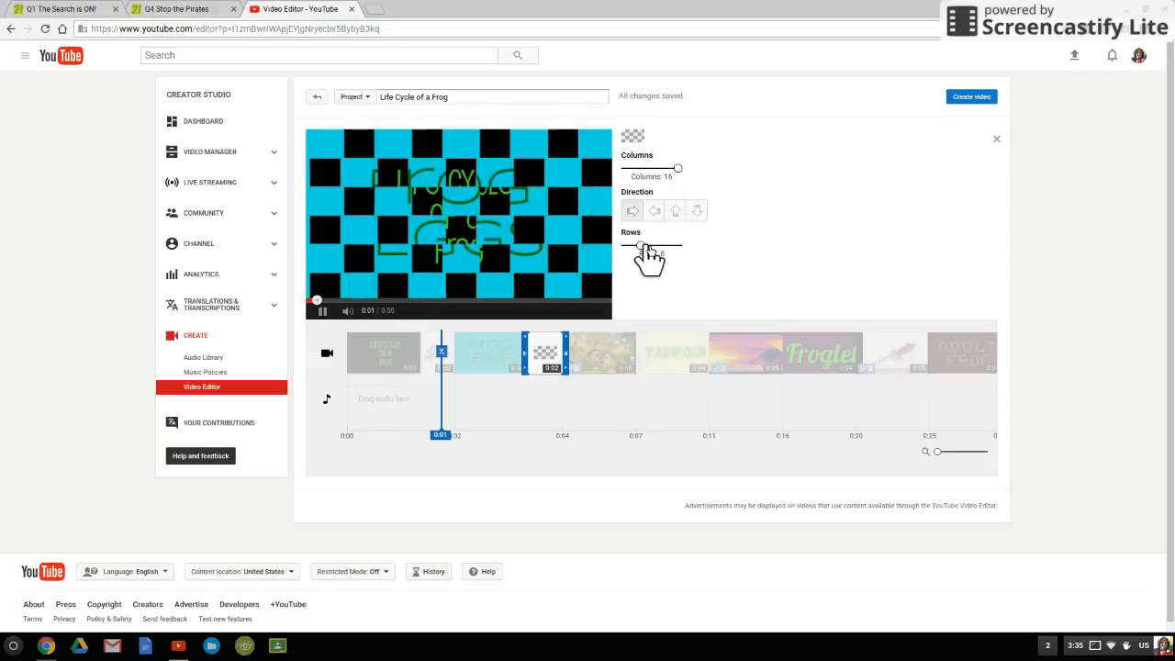
drag(646, 246, 654, 246)
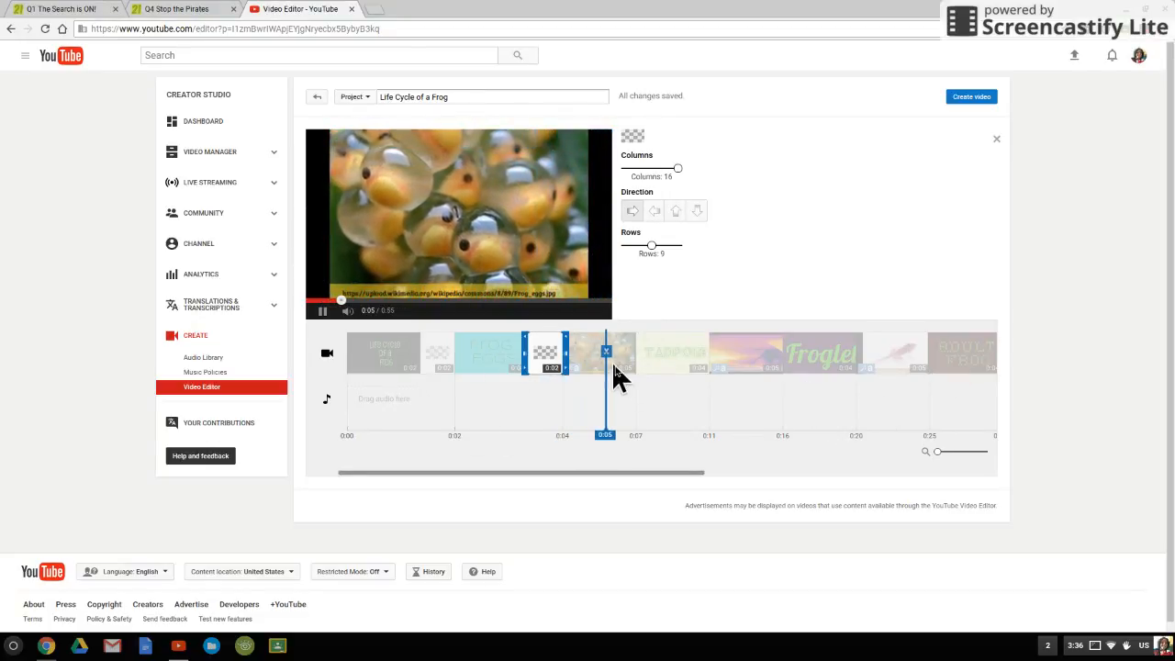
click(323, 311)
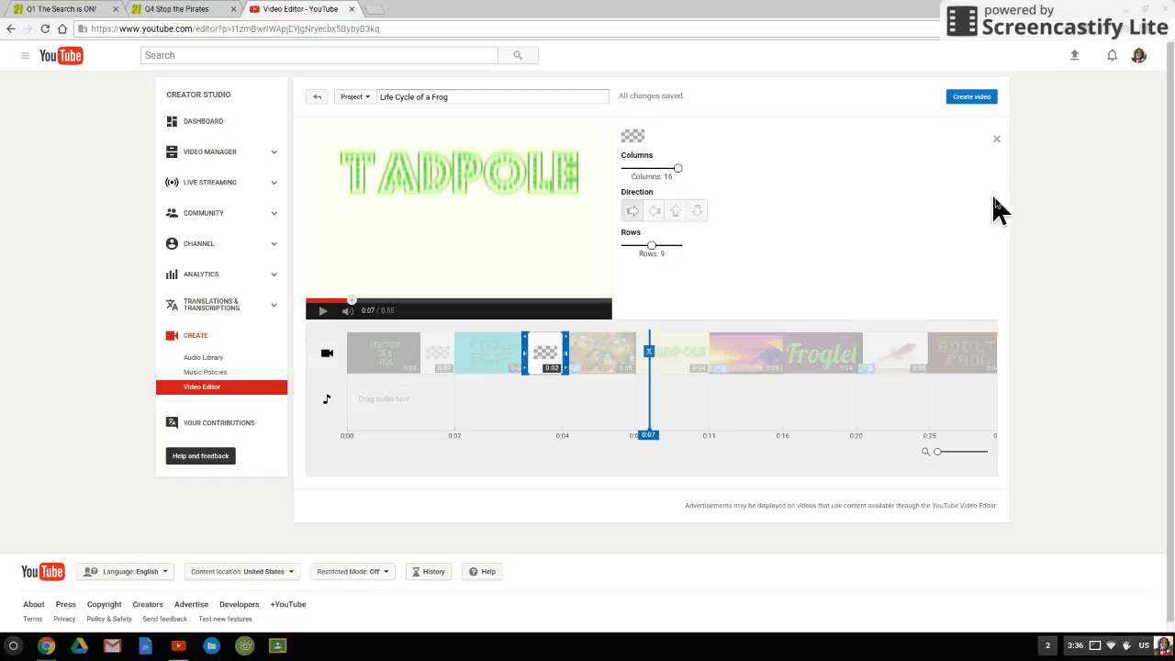
click(996, 139)
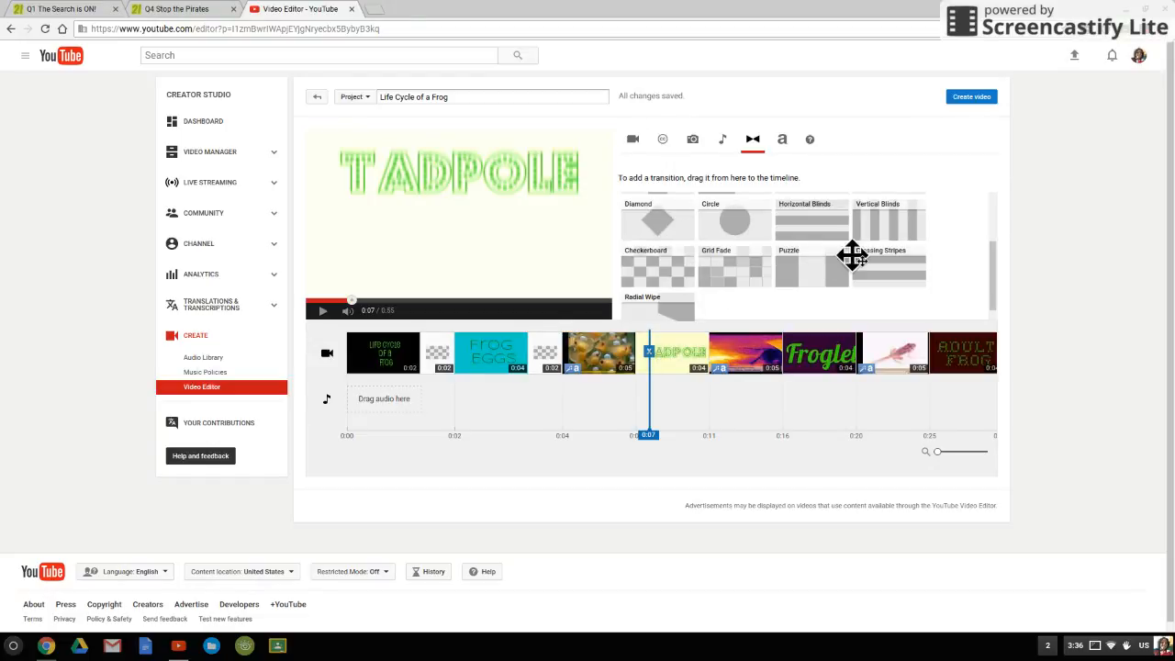
Browse the beginning of the transitions list for another transition to add.
scroll(993, 291, up, 1)
scroll(993, 290, up, 1)
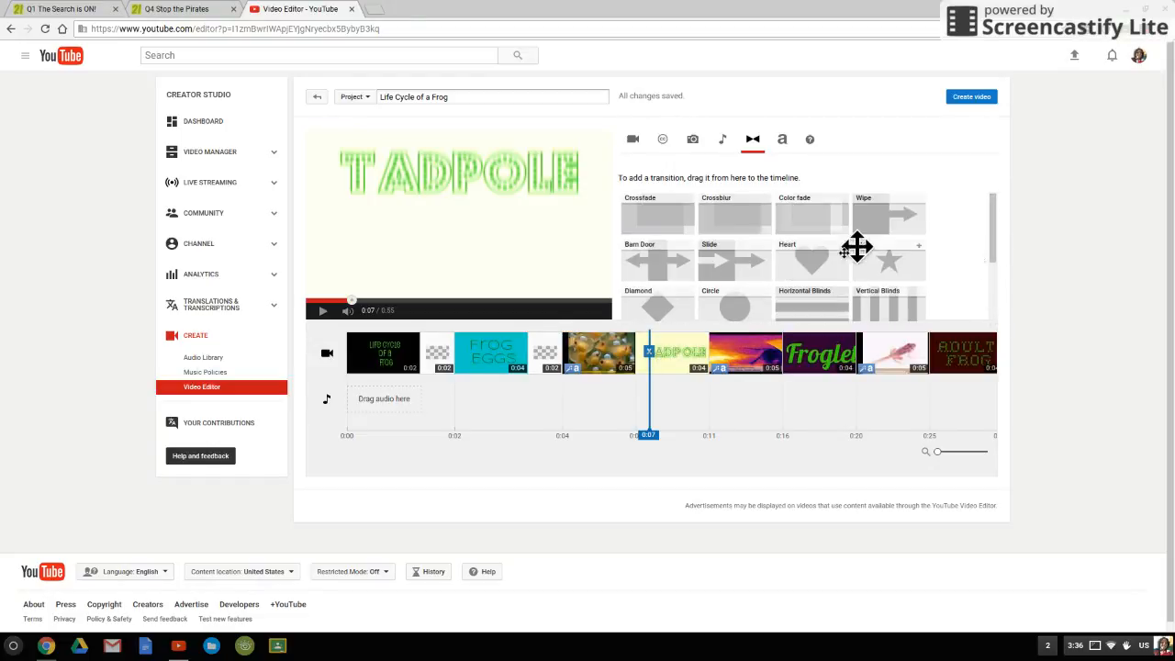